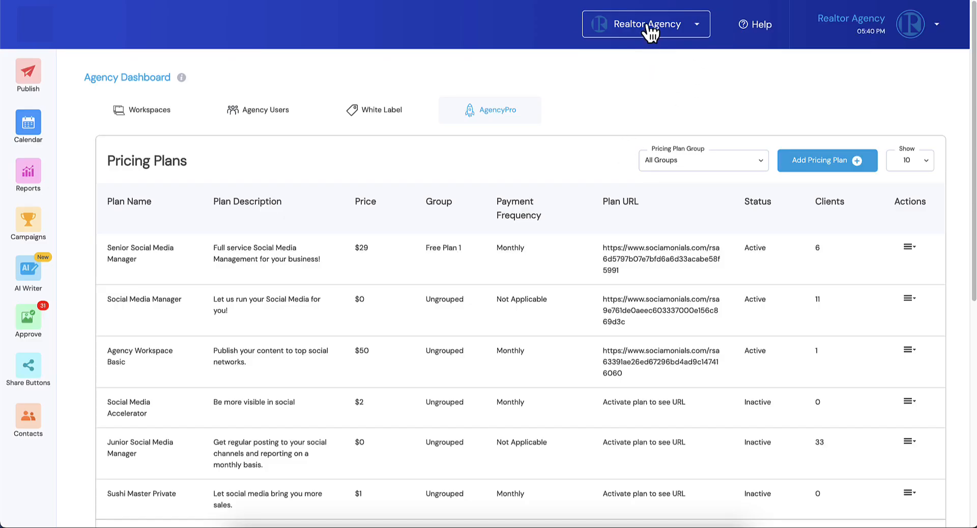
# Step: View the list of client workspaces available to the Realtor Agency account and close it without switching
pyautogui.click(652, 27)
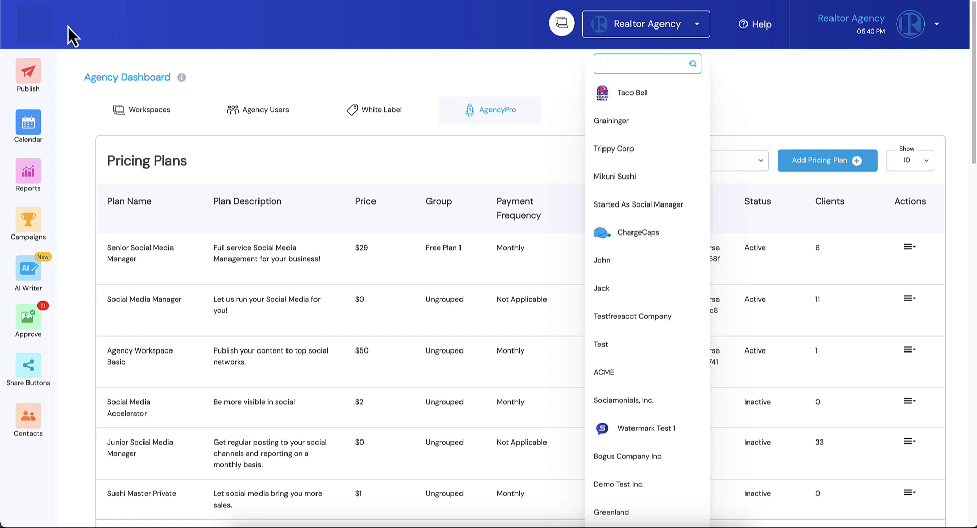
pyautogui.click(121, 29)
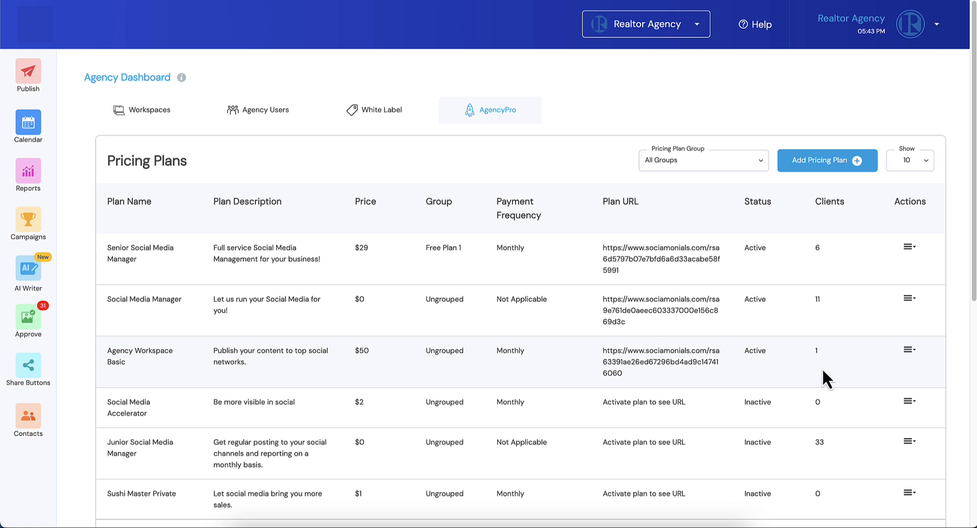
# Step: Open the Agency Workspace Basic pricing plan for editing and check the available workspace account types
pyautogui.click(908, 350)
pyautogui.click(865, 369)
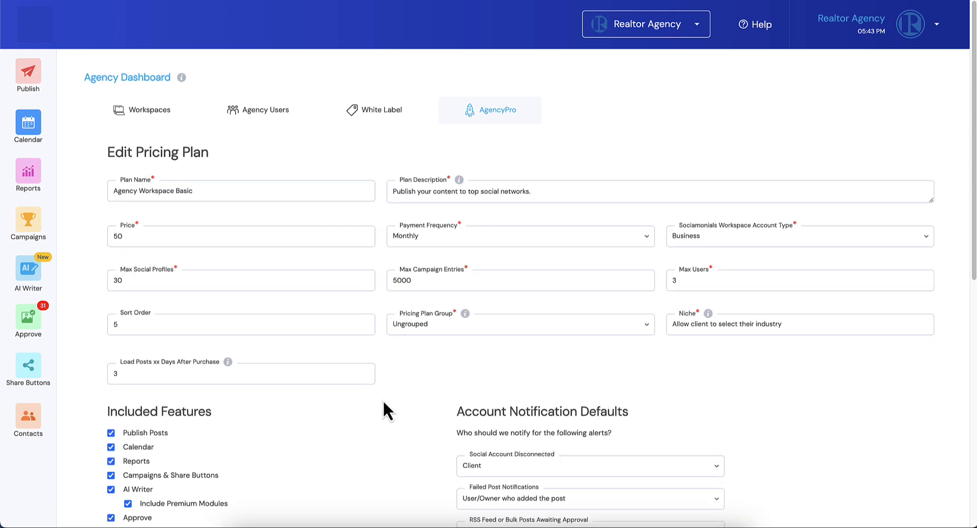
pyautogui.scroll(-1, 383, 402)
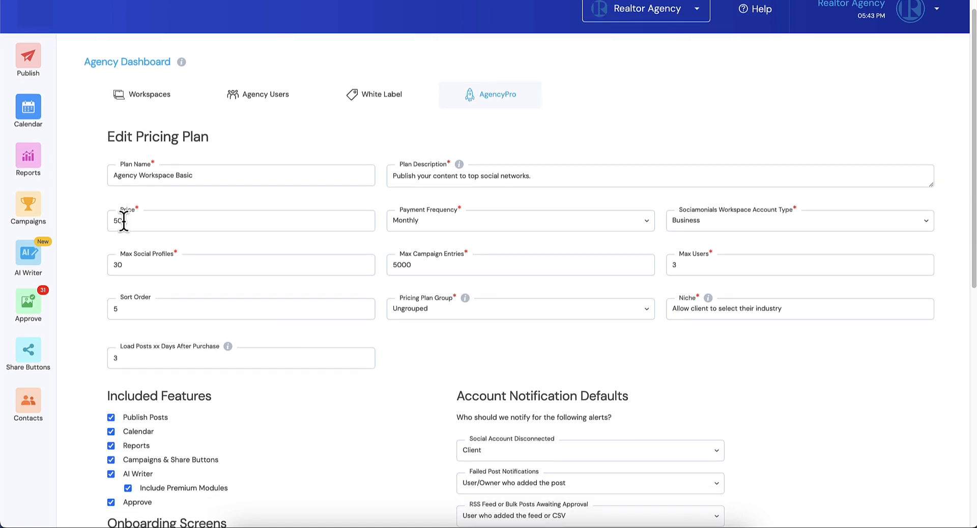
pyautogui.scroll(-1, 131, 220)
pyautogui.scroll(-1, 401, 221)
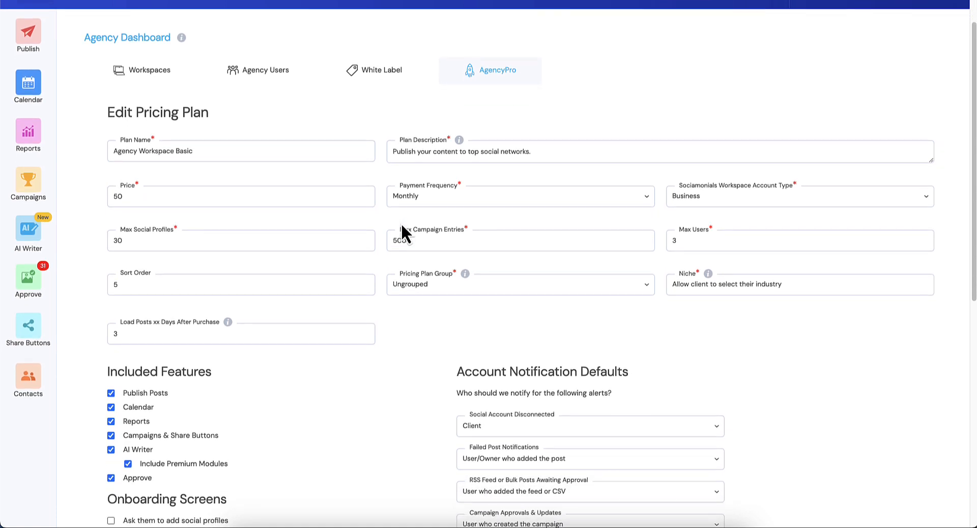
pyautogui.click(707, 204)
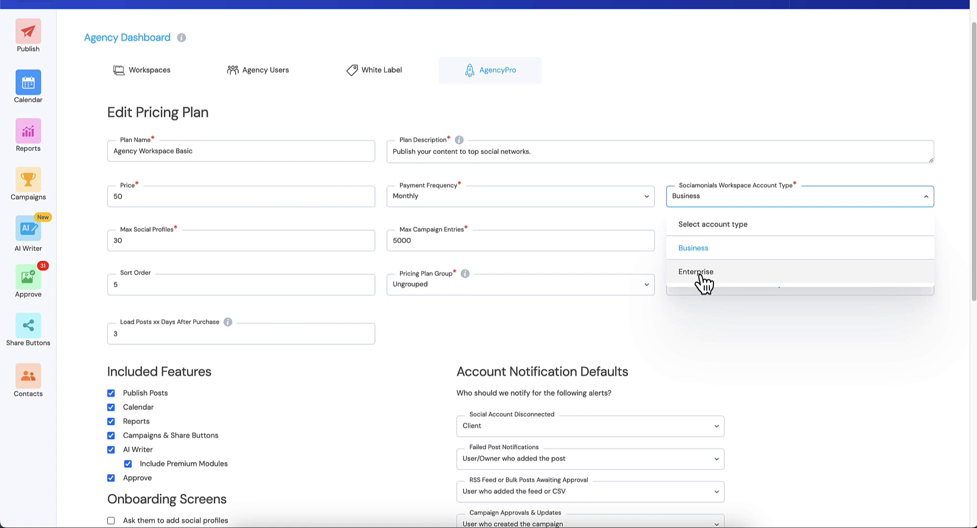
pyautogui.click(634, 333)
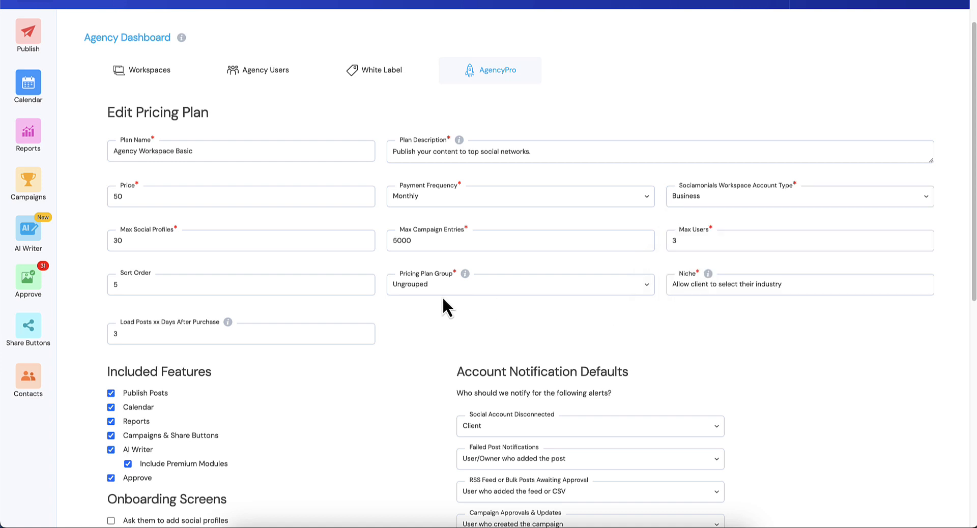
# Step: Review the plan's included features, onboarding screens, account notification defaults and client permissions
pyautogui.scroll(-4, 243, 274)
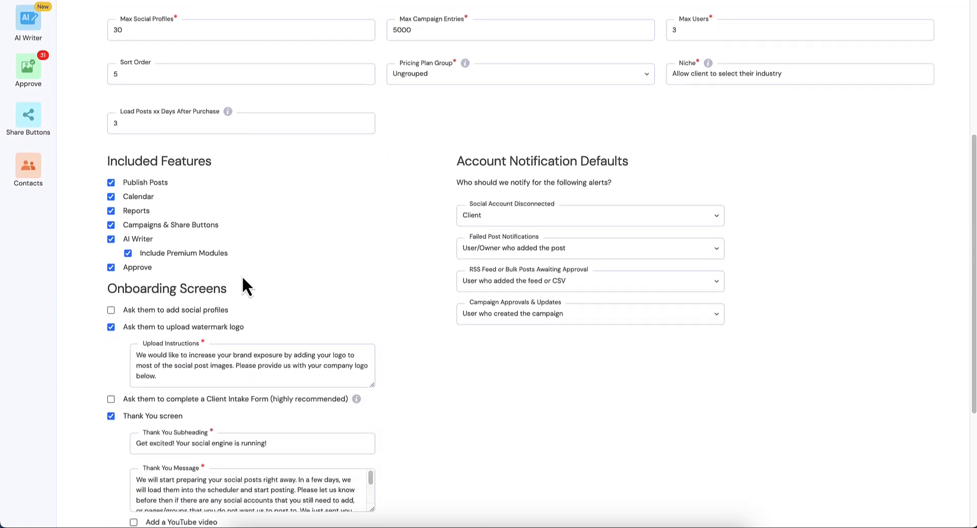
pyautogui.scroll(-1, 242, 276)
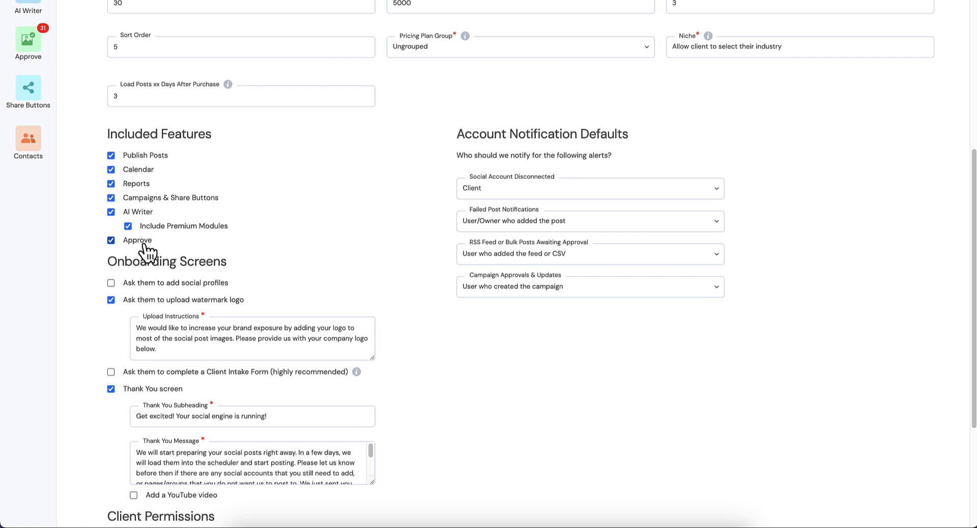
pyautogui.scroll(1, 148, 250)
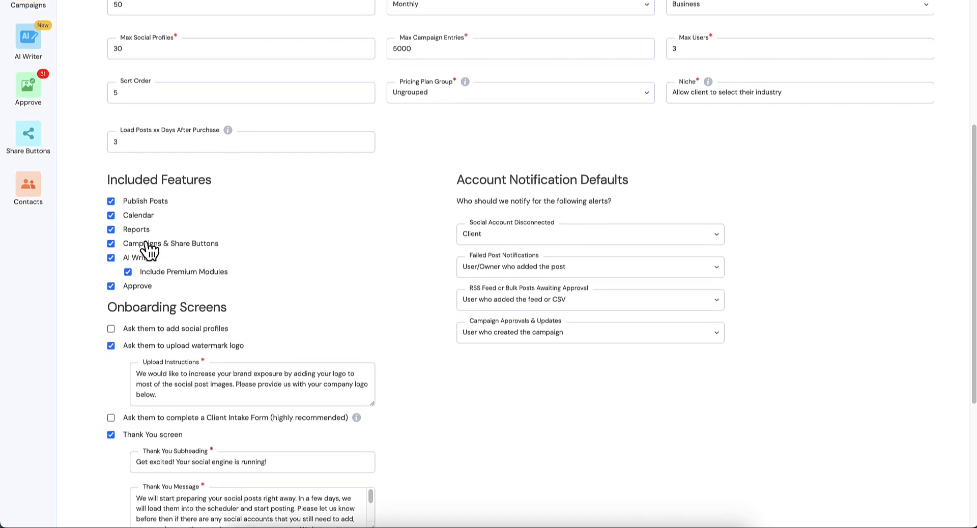
pyautogui.scroll(2, 148, 248)
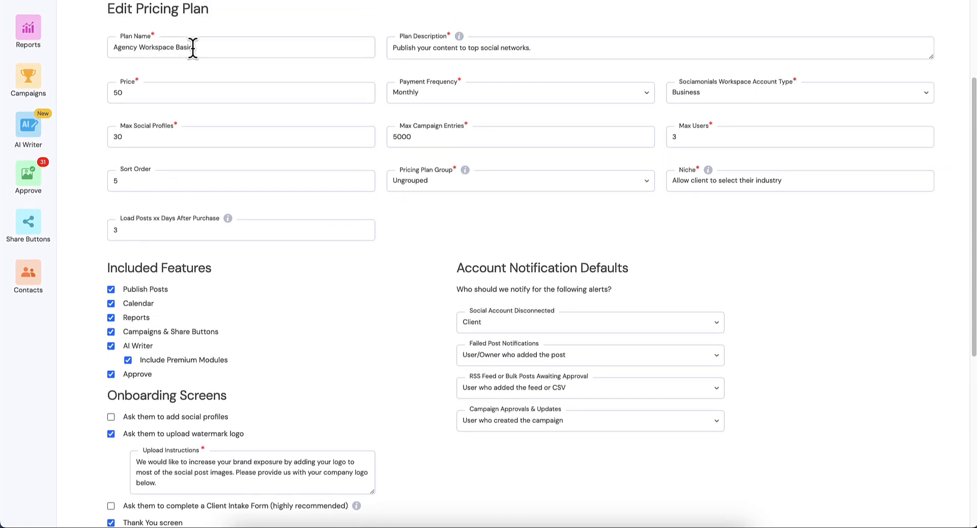
pyautogui.scroll(-5, 187, 131)
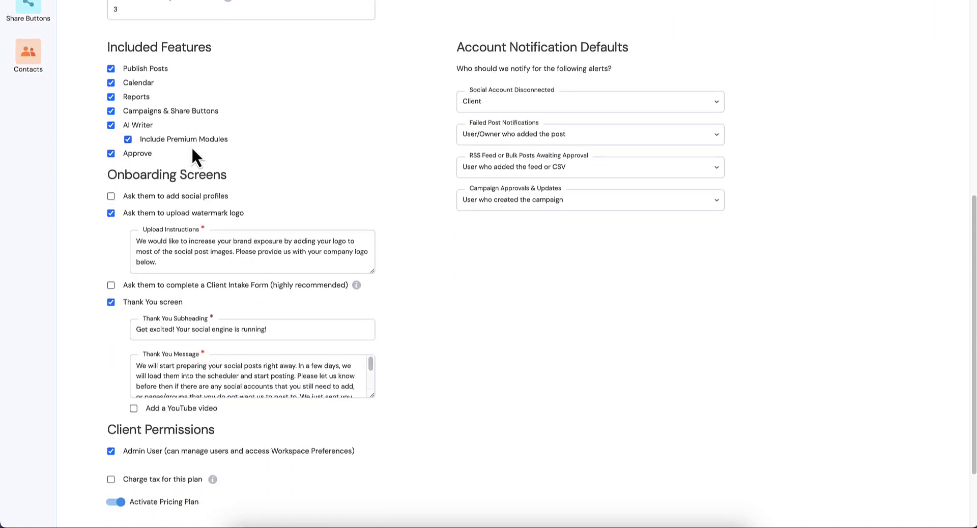
pyautogui.scroll(-1, 144, 181)
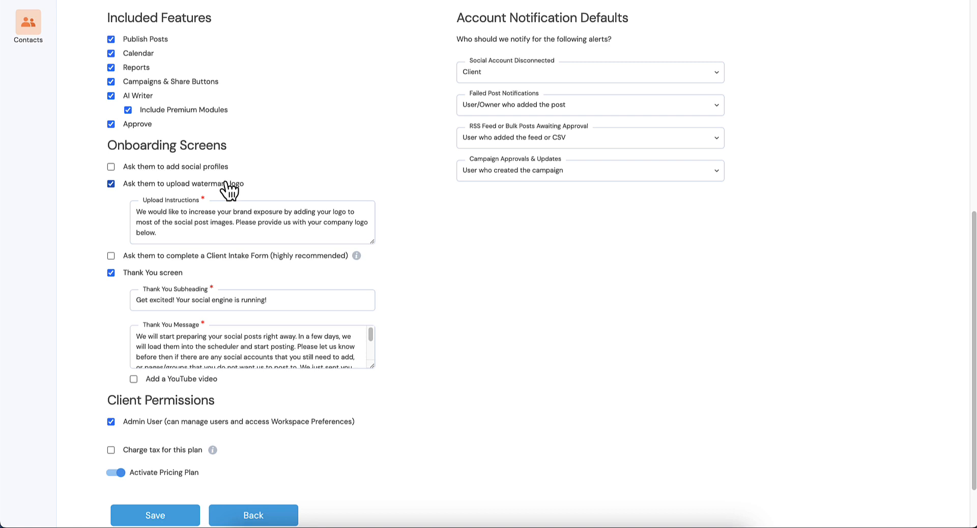
pyautogui.scroll(-1, 225, 181)
pyautogui.scroll(-1, 224, 181)
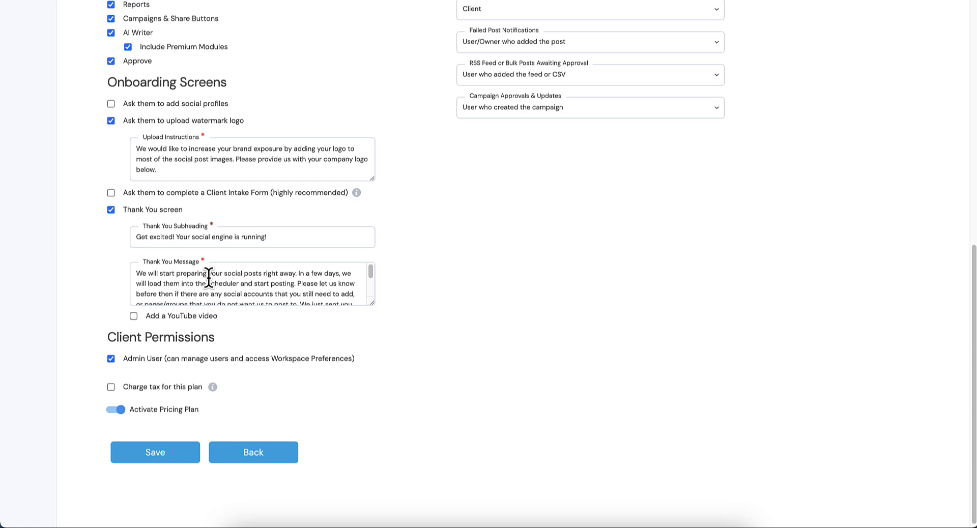
# Step: Save the pricing plan and select the full plan URL of Agency Workspace Basic in the plan list
pyautogui.click(150, 452)
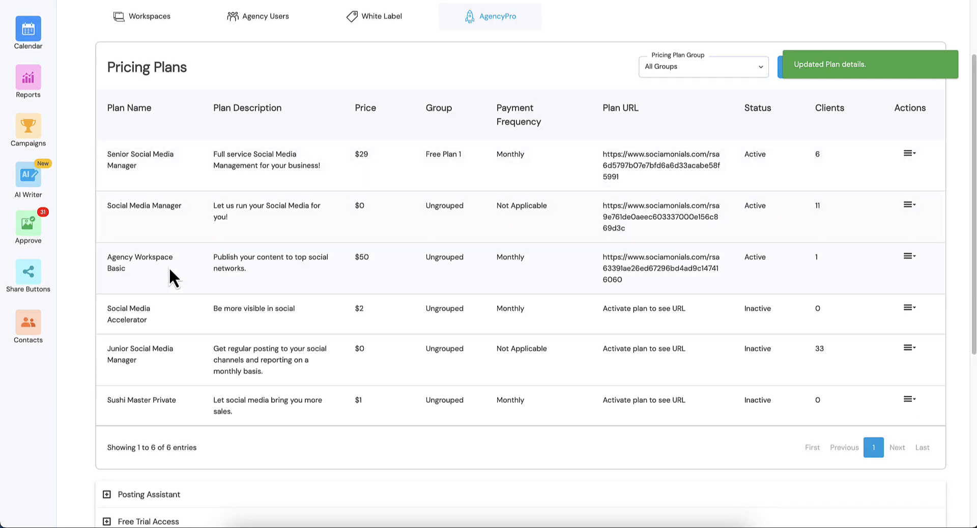
pyautogui.doubleClick(653, 268)
pyautogui.tripleClick(652, 268)
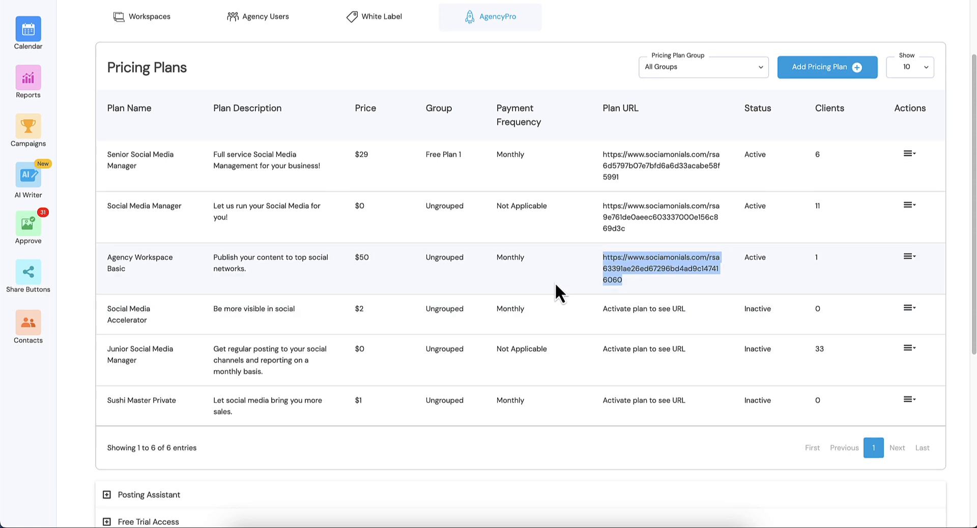
# Step: Start a new agency user with first name Agency, last name Owner and the user's email address
pyautogui.scroll(2, 555, 285)
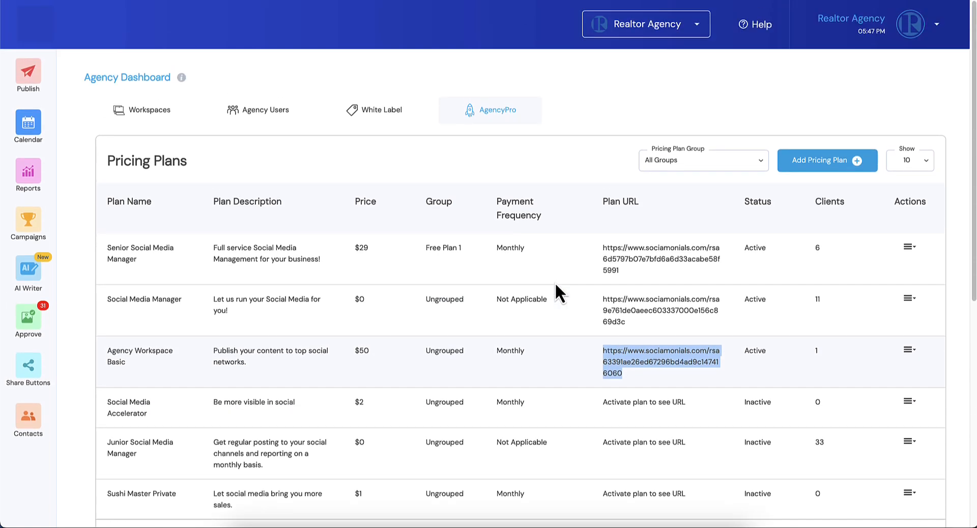
pyautogui.click(262, 113)
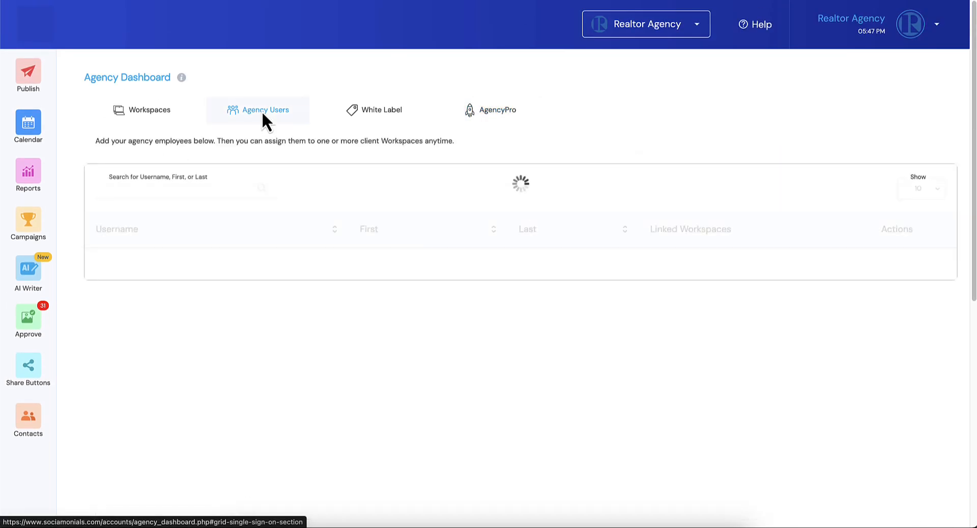
pyautogui.click(824, 193)
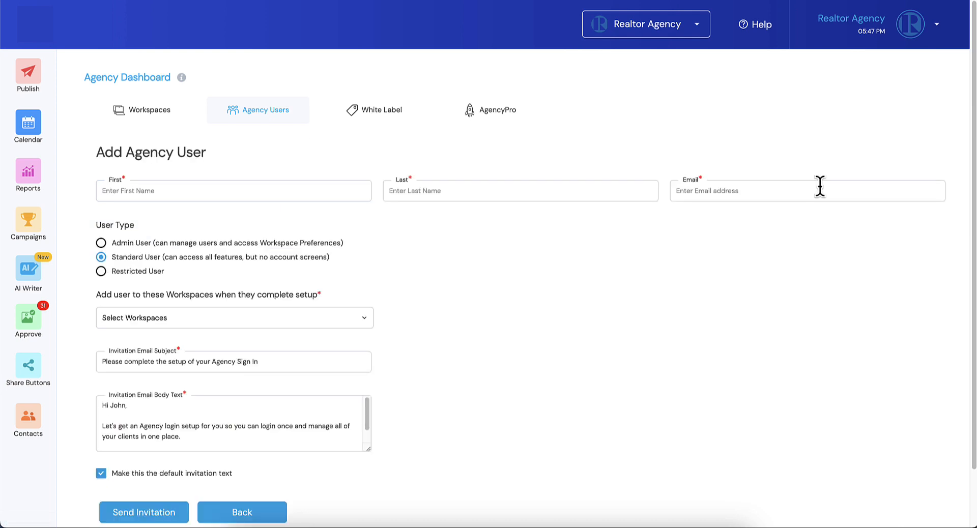
pyautogui.click(179, 191)
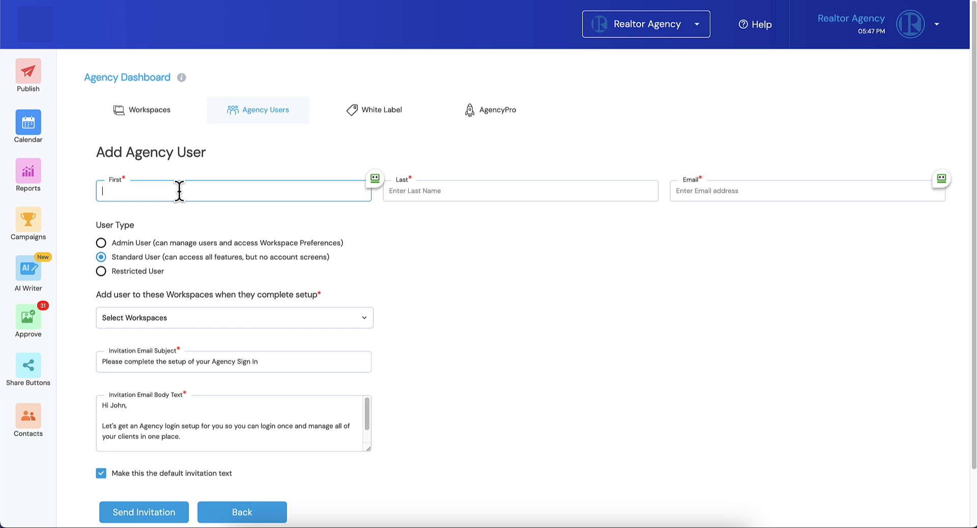
pyautogui.write('Agency')
pyautogui.press('Tab')
pyautogui.write('Own')
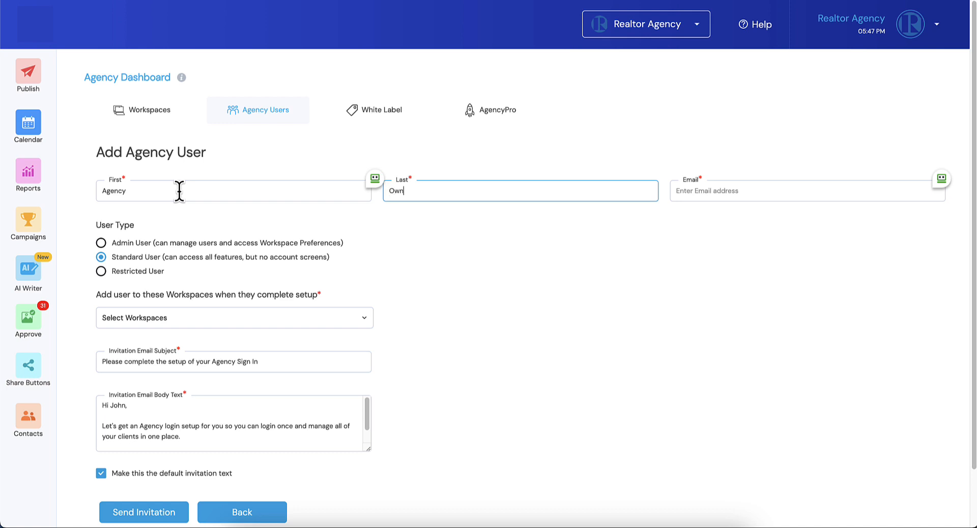
pyautogui.write('er')
pyautogui.press('Tab')
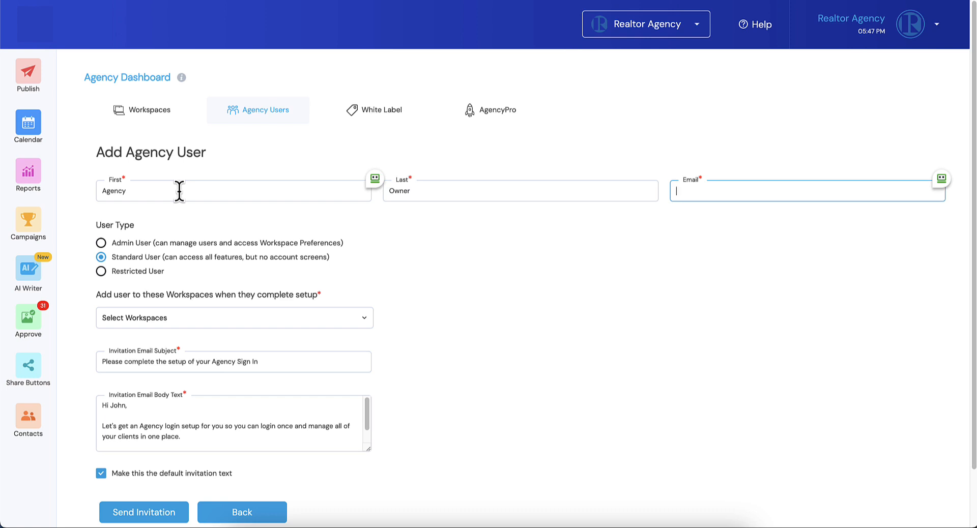
# Step: Make the new user an Admin User and assign the workspaces Realtor Agency, Taco Bell, Graininger, Trippy Corp and Mikuni Sushi
pyautogui.click(102, 243)
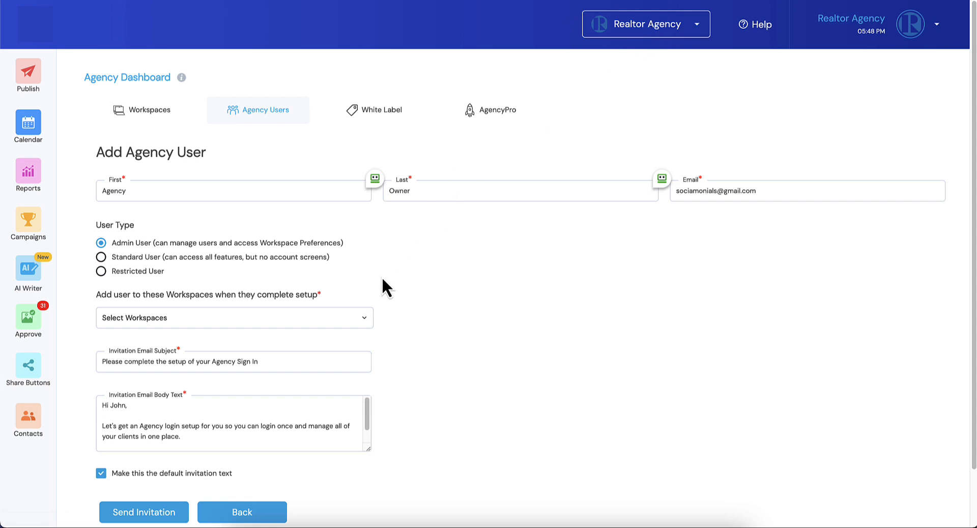
pyautogui.scroll(-2, 383, 278)
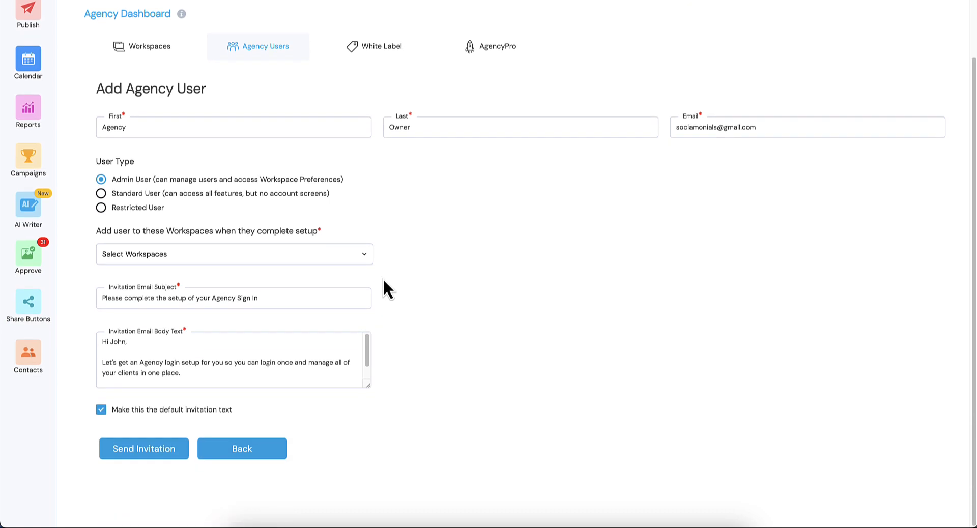
pyautogui.click(132, 259)
pyautogui.click(109, 281)
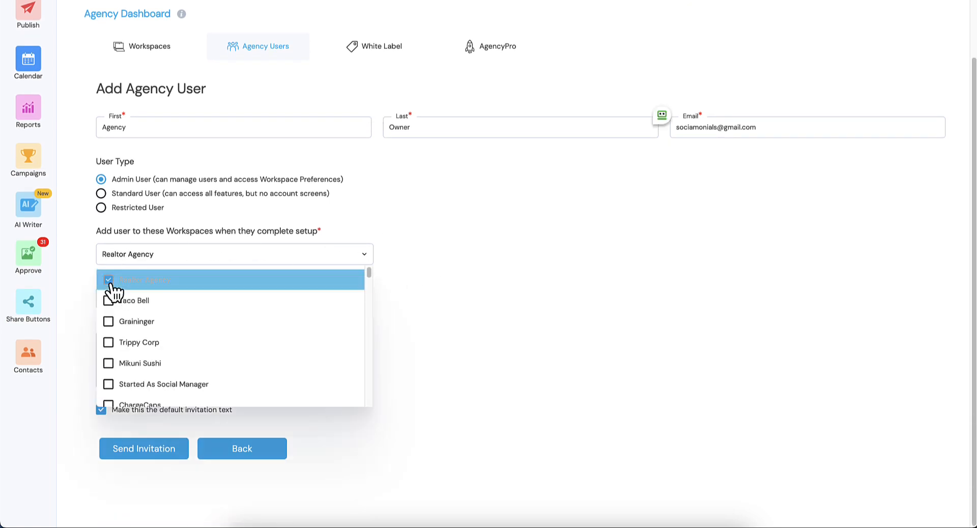
pyautogui.click(108, 301)
pyautogui.click(108, 322)
pyautogui.click(108, 343)
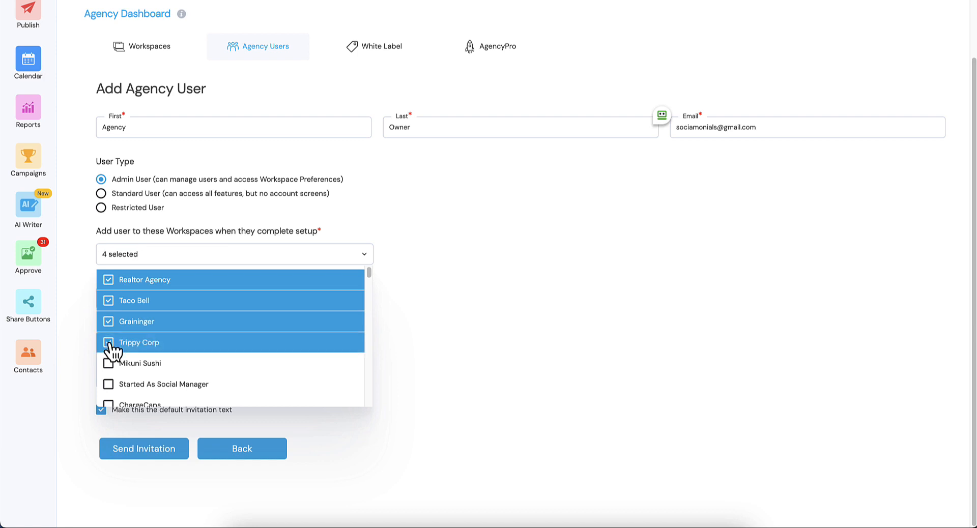
pyautogui.click(109, 363)
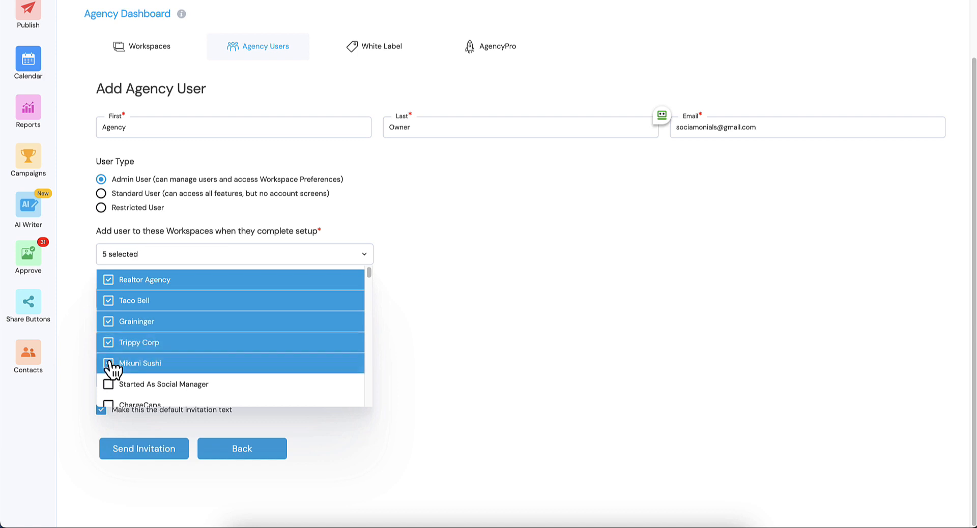
pyautogui.click(538, 251)
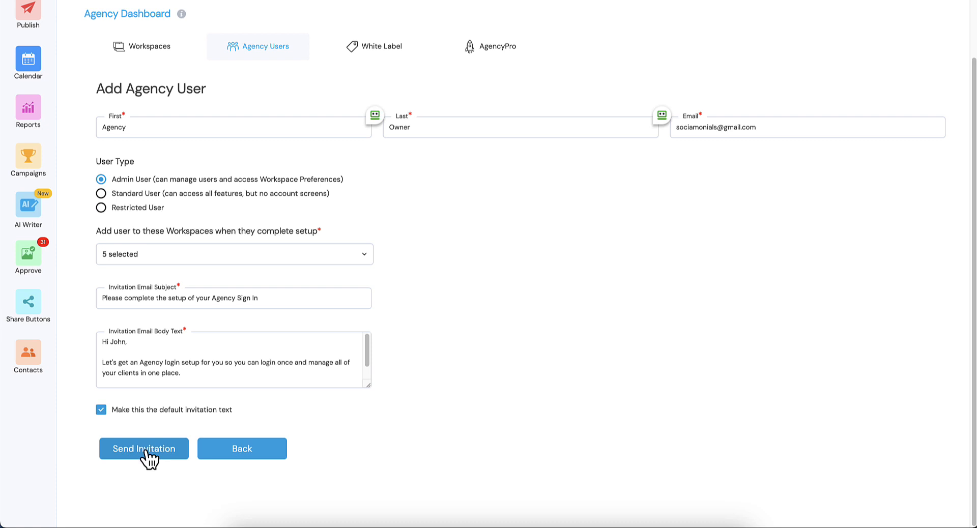
# Step: Check which client workspaces can be switched to from the agency account, staying in Realtor Agency
pyautogui.scroll(3, 274, 396)
pyautogui.click(614, 32)
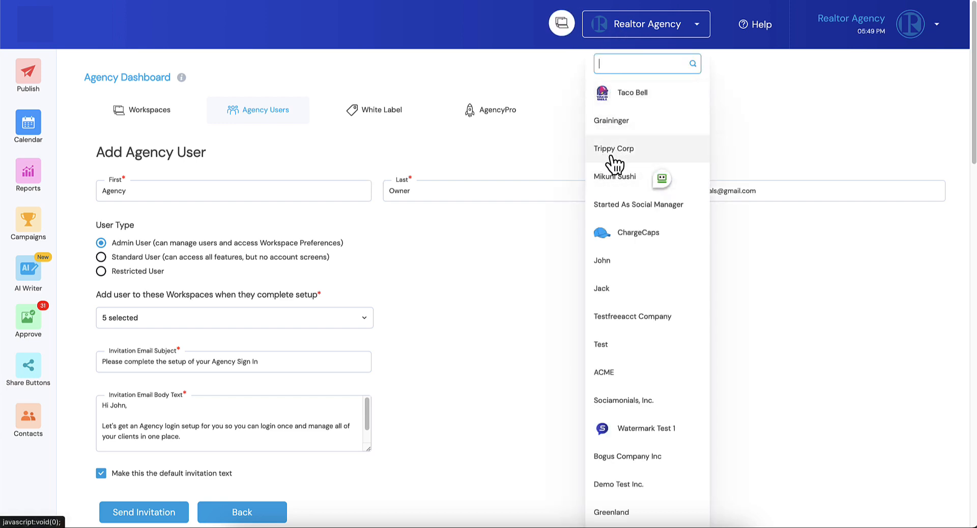
pyautogui.click(432, 48)
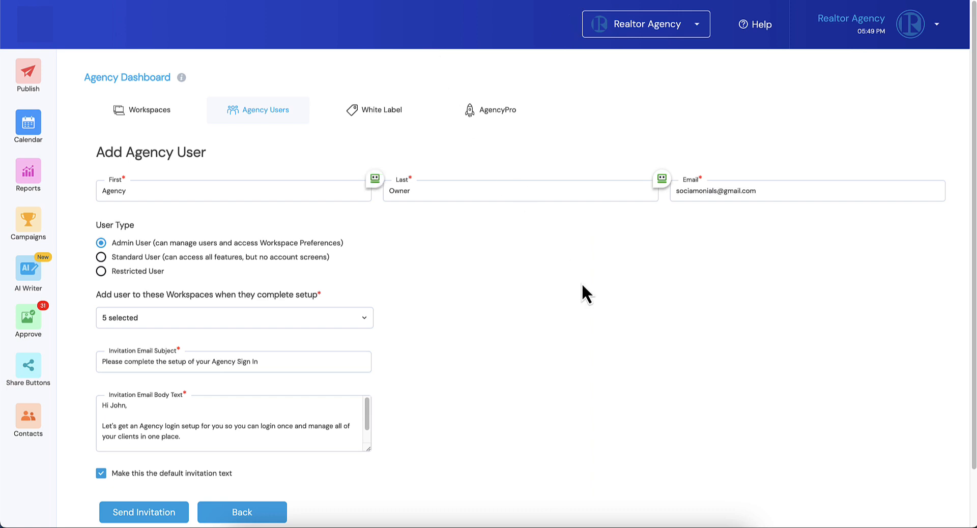